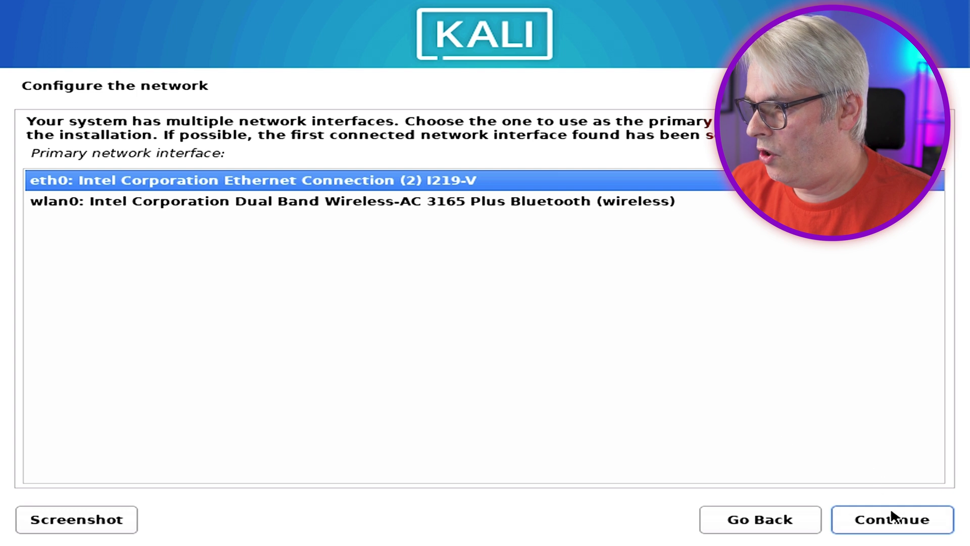
Use the wired eth0 connection, keep hostname kali, and leave the domain name empty
left_click(892, 514)
left_click(892, 523)
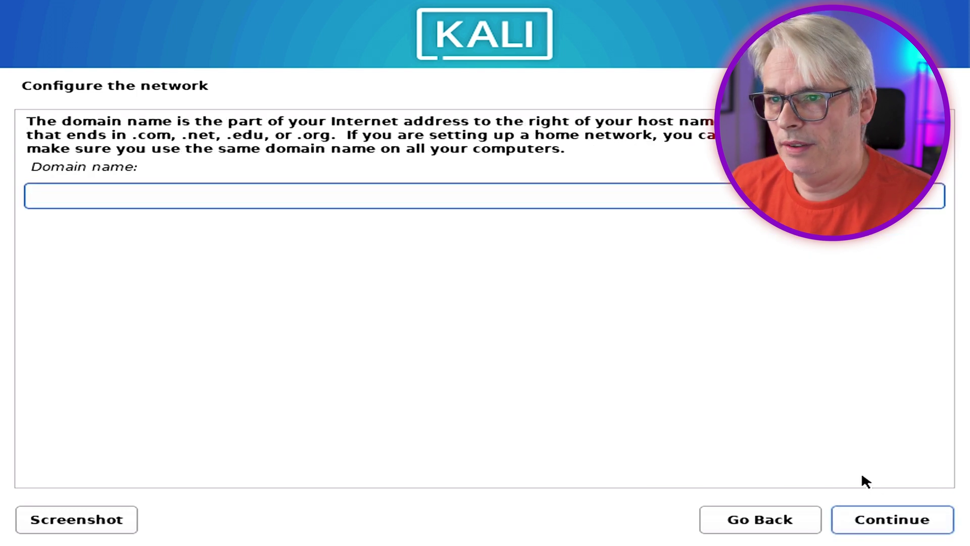
key("Return")
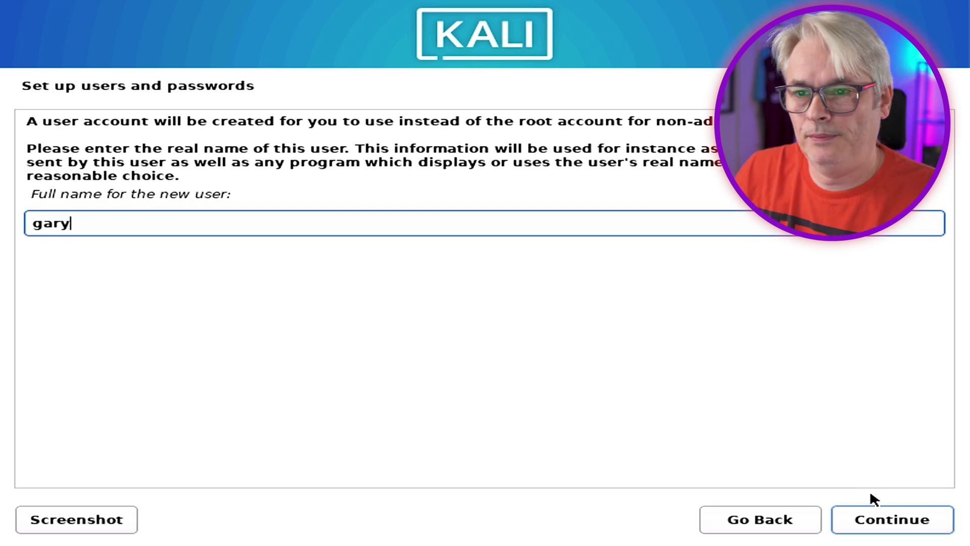
Enter the new user's full name, username and password
key("Return")
key("Return")
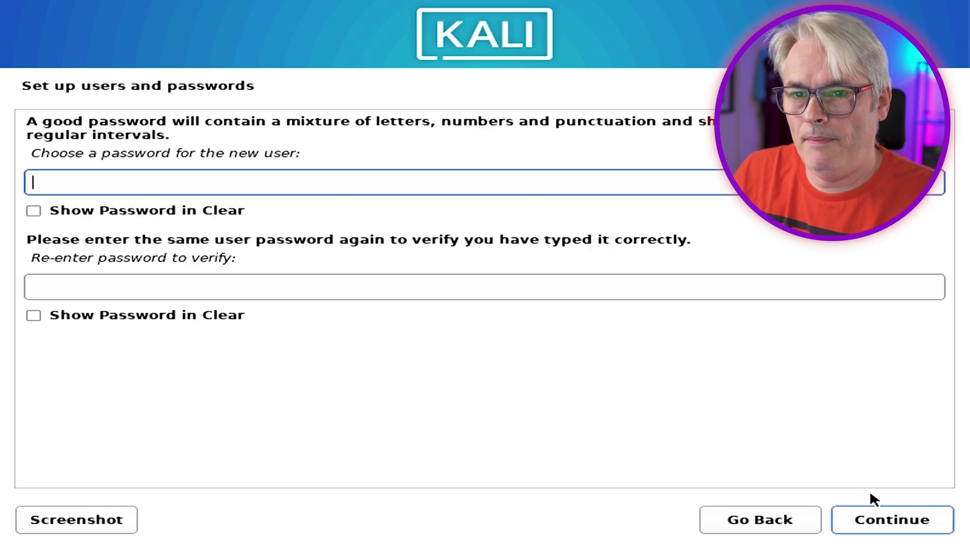
type("******")
key("Tab")
key("Tab")
type("******")
key("Tab")
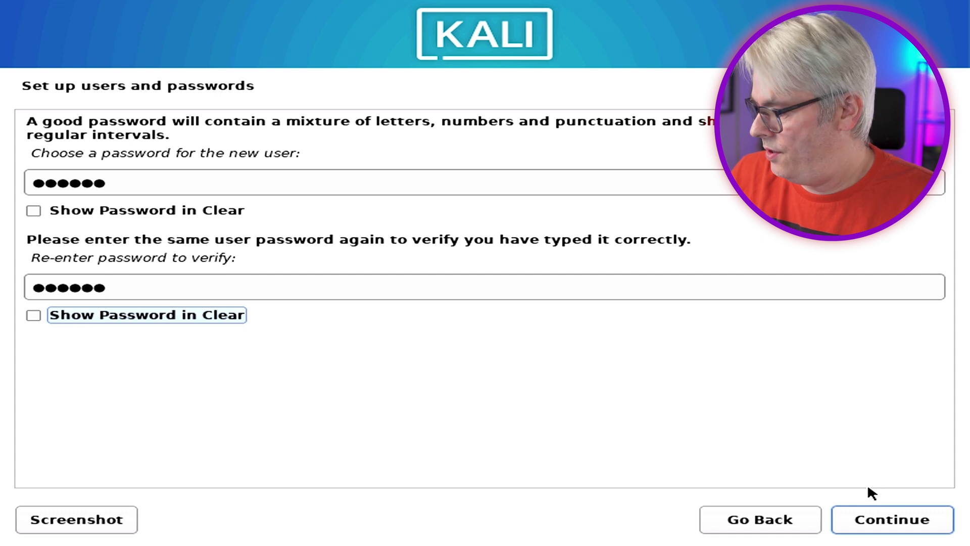
left_click(899, 525)
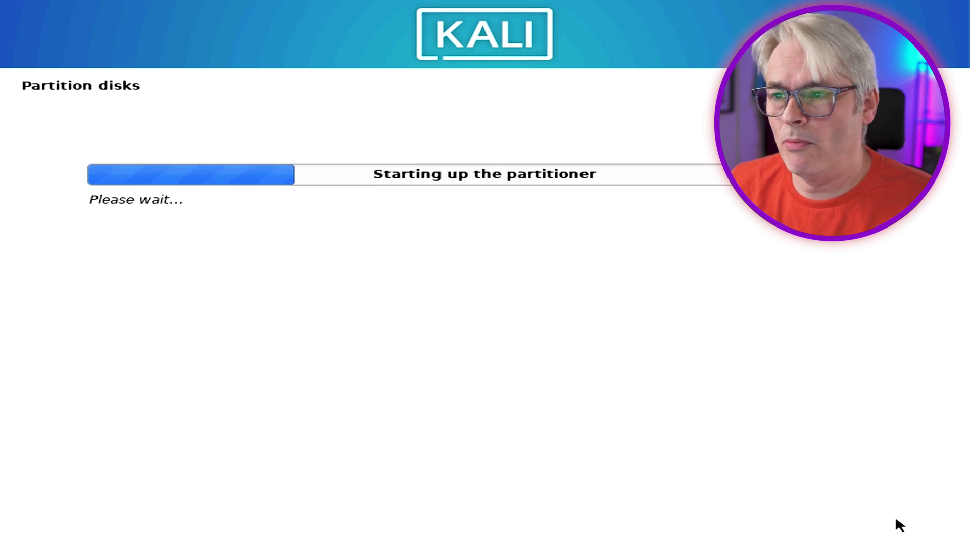
Undo the changes made to the partitions
left_click(882, 518)
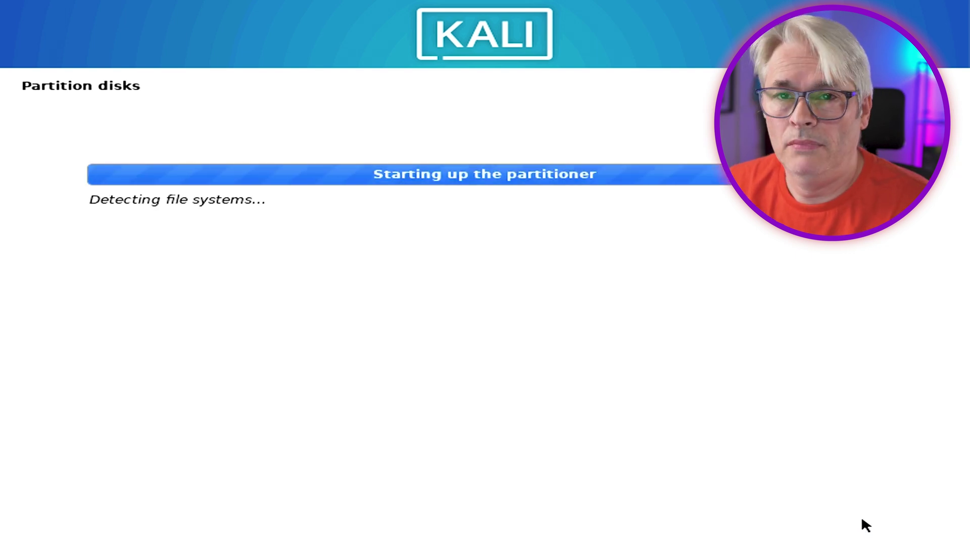
left_click(260, 416)
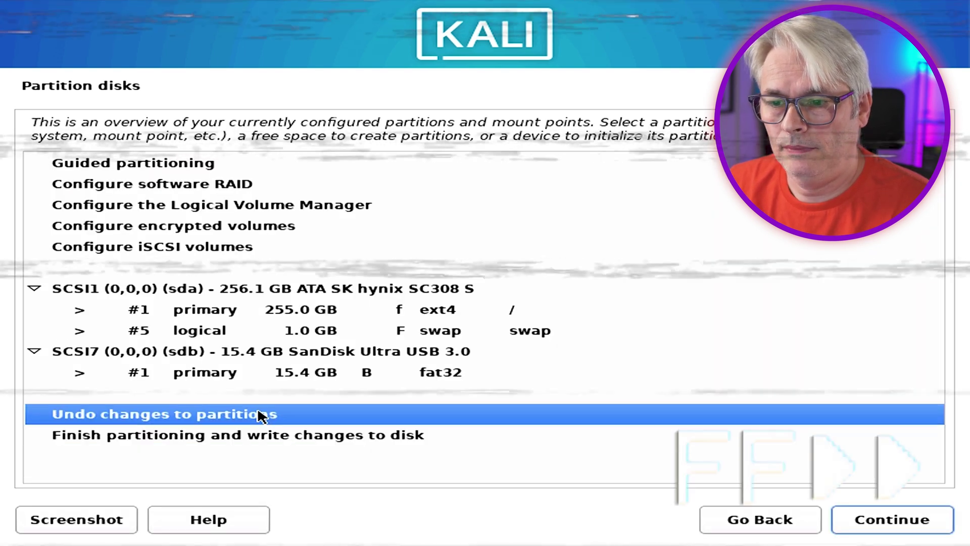
left_click(862, 522)
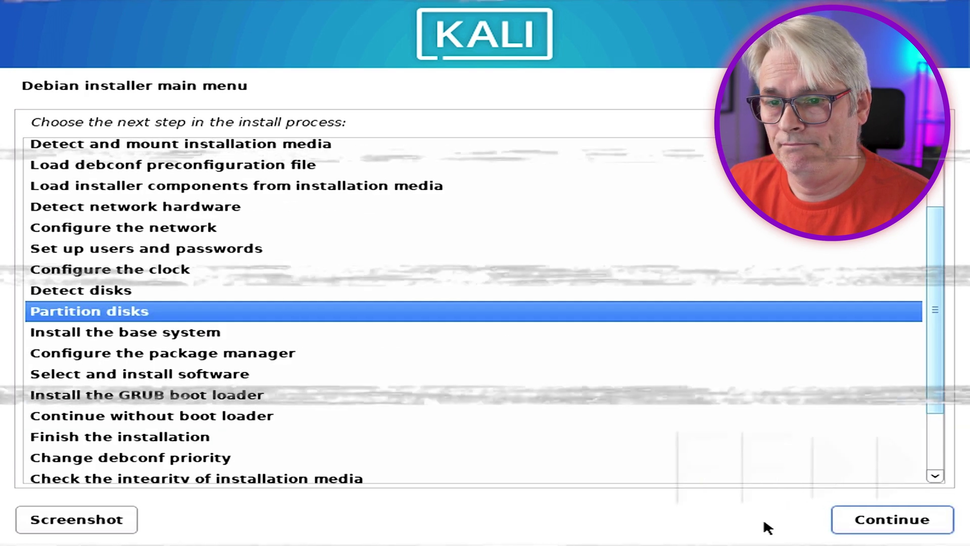
Finish partitioning, write the changes to disk, and dismiss the ext4 creation error
left_click(837, 515)
key("Down")
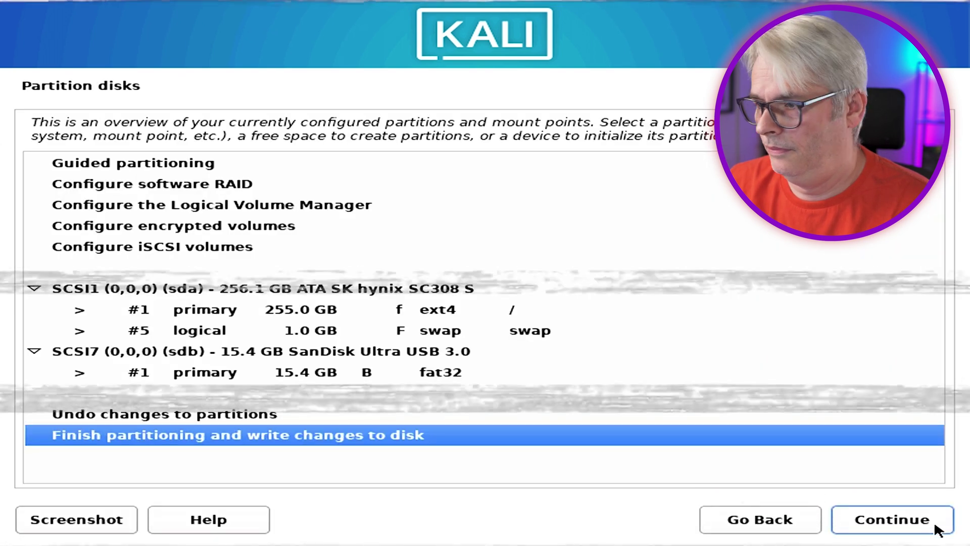
left_click(934, 521)
left_click(43, 243)
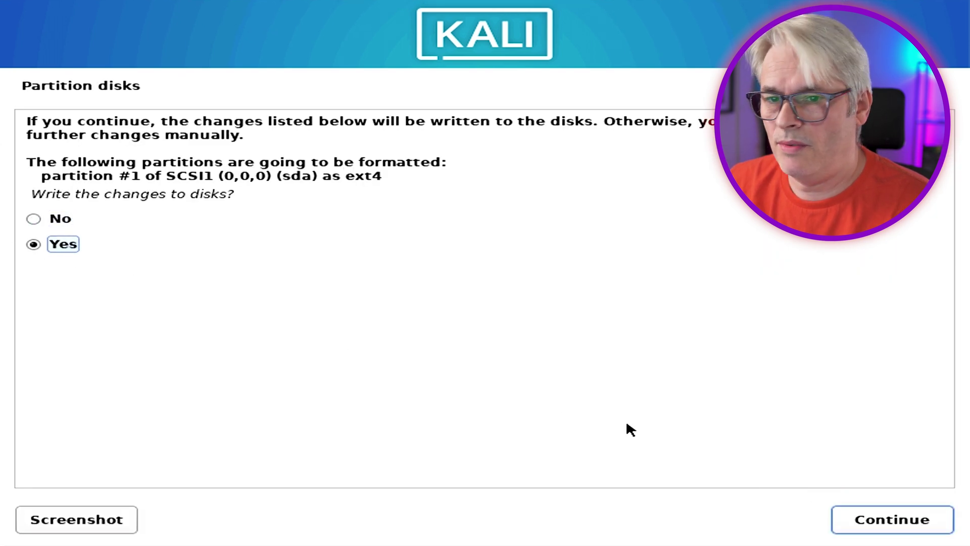
left_click(929, 526)
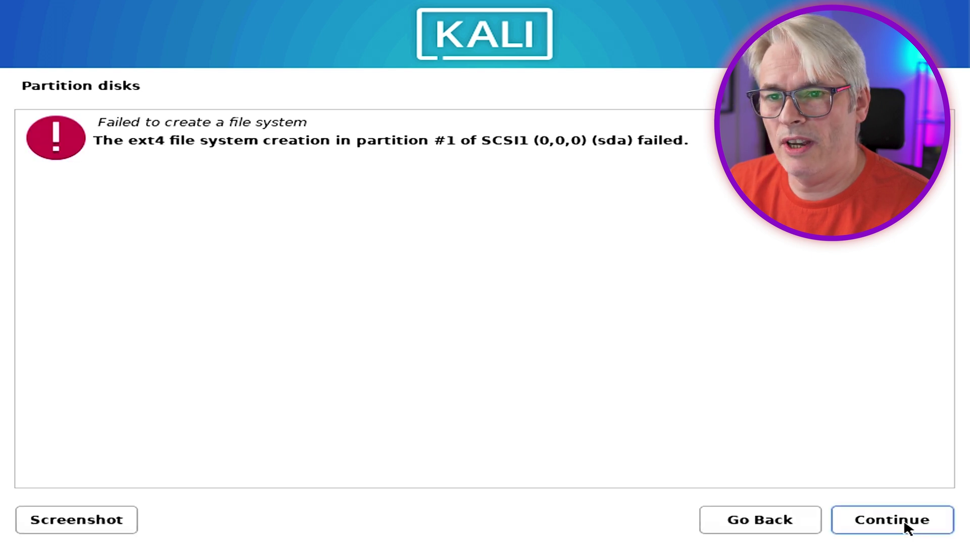
left_click(875, 521)
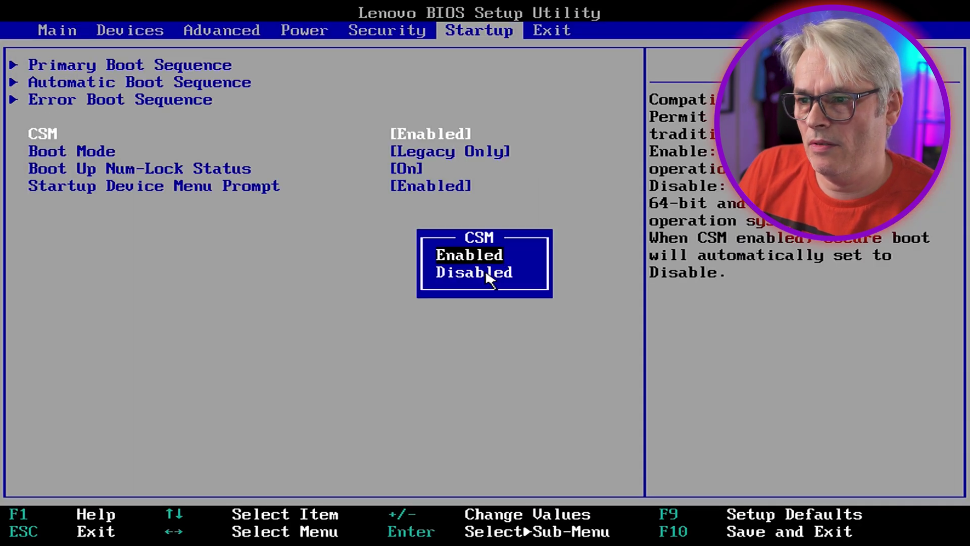
Open the CSM setting under Startup to switch booting to UEFI only
left_click(490, 278)
Save the BIOS settings with CSM disabled and reset the PC
key("Down")
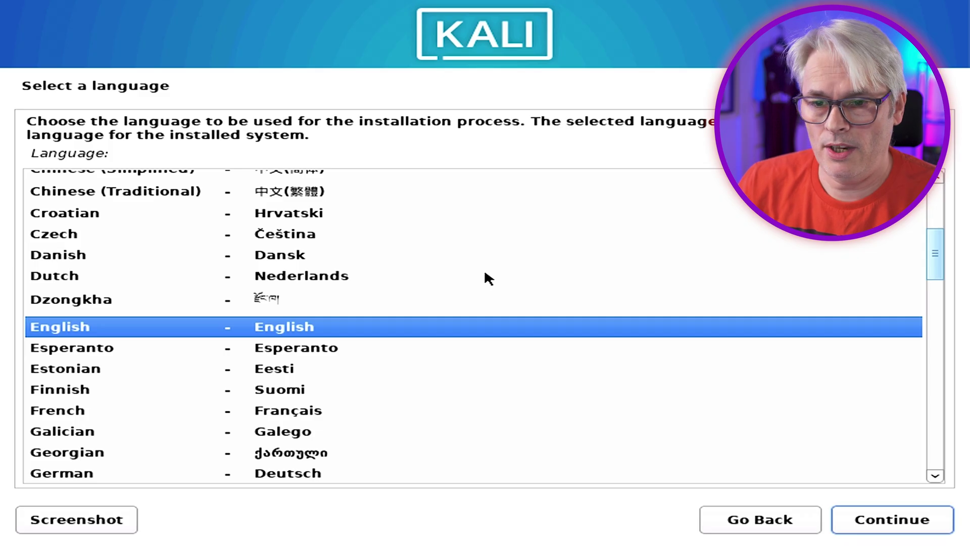
Accept the installer language, United States location and British English keymap
key("Return")
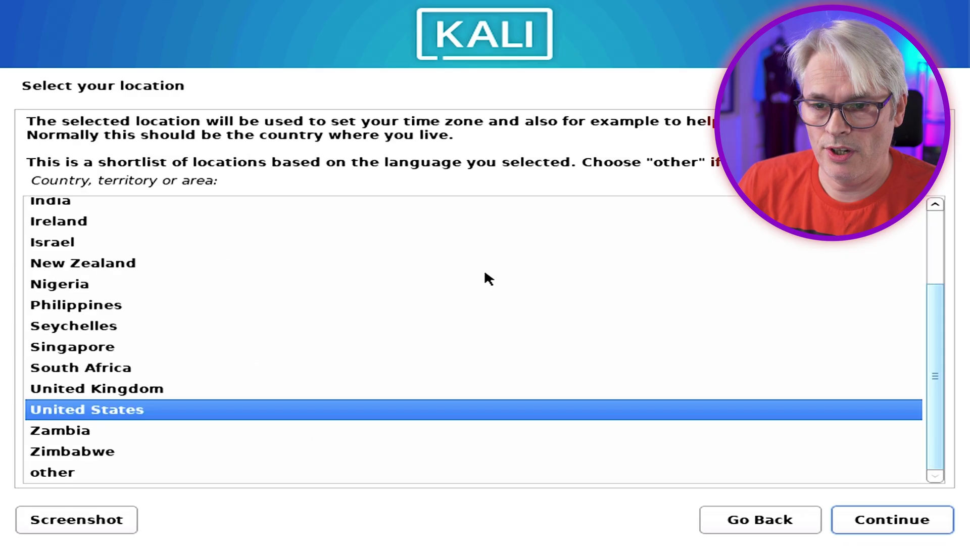
key("Return")
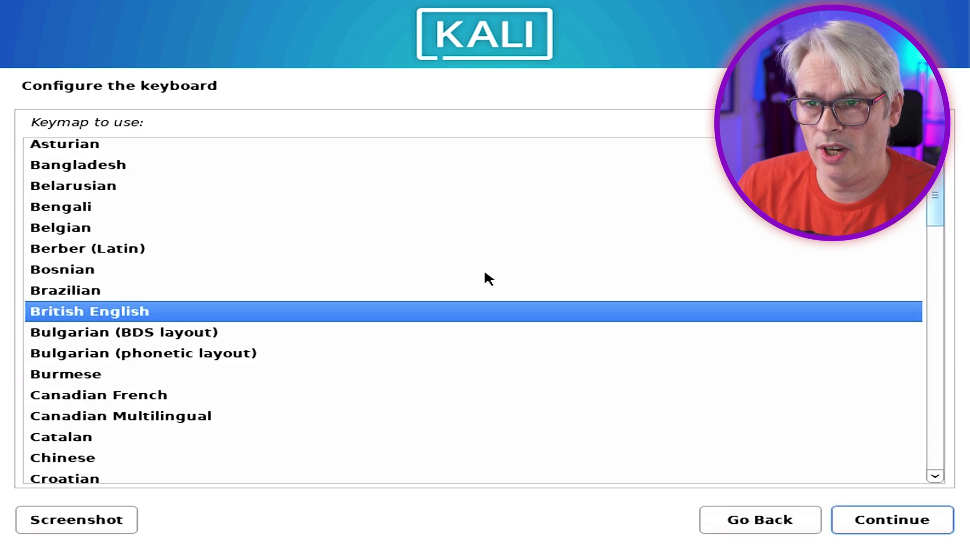
key("Return")
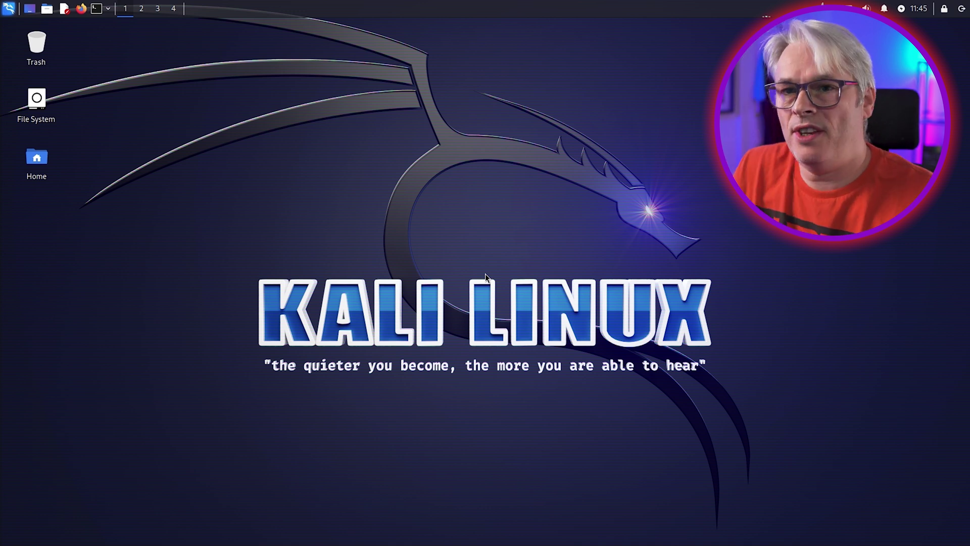
Browse All Applications and search 'install' for an installer application
left_click(8, 8)
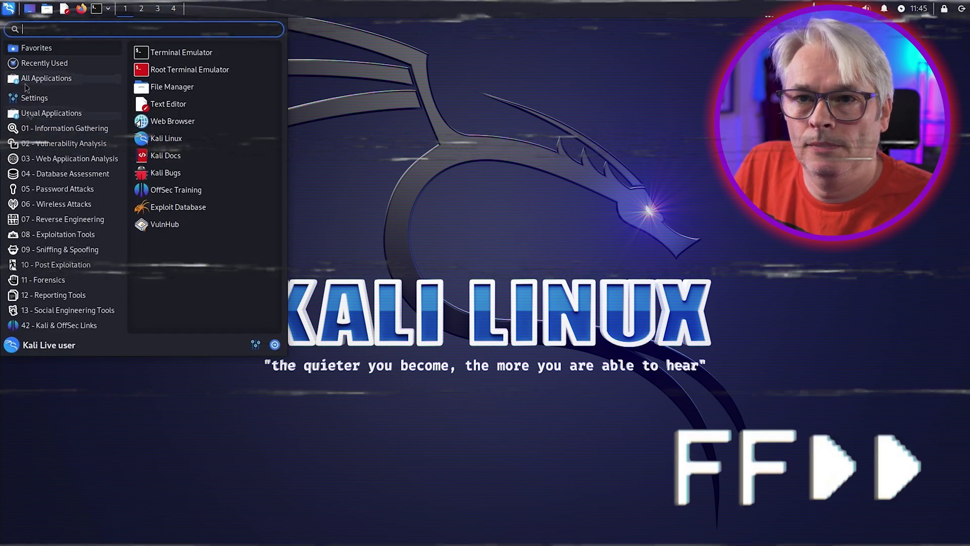
mouse_move(64, 314)
mouse_move(68, 79)
scroll(164, 214, "down", 15)
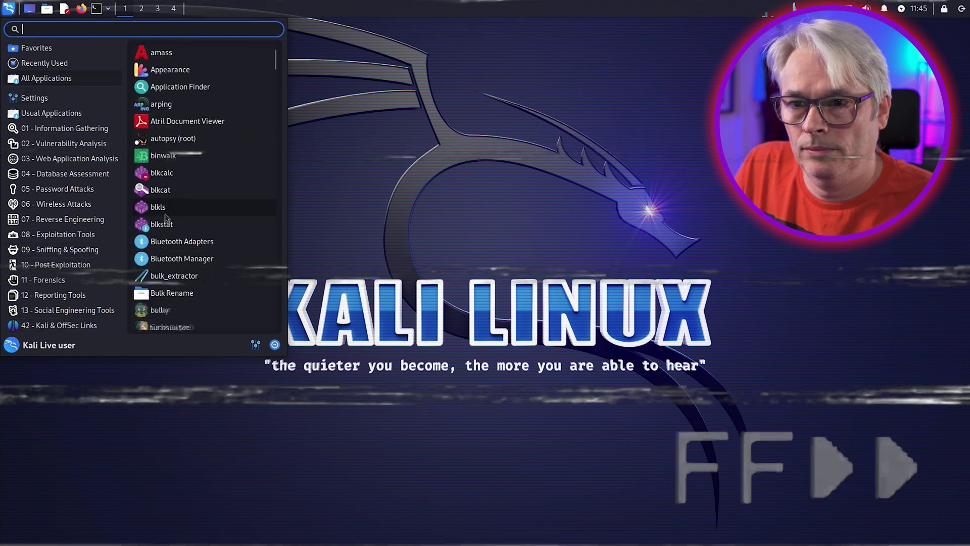
scroll(166, 254, "down", 12)
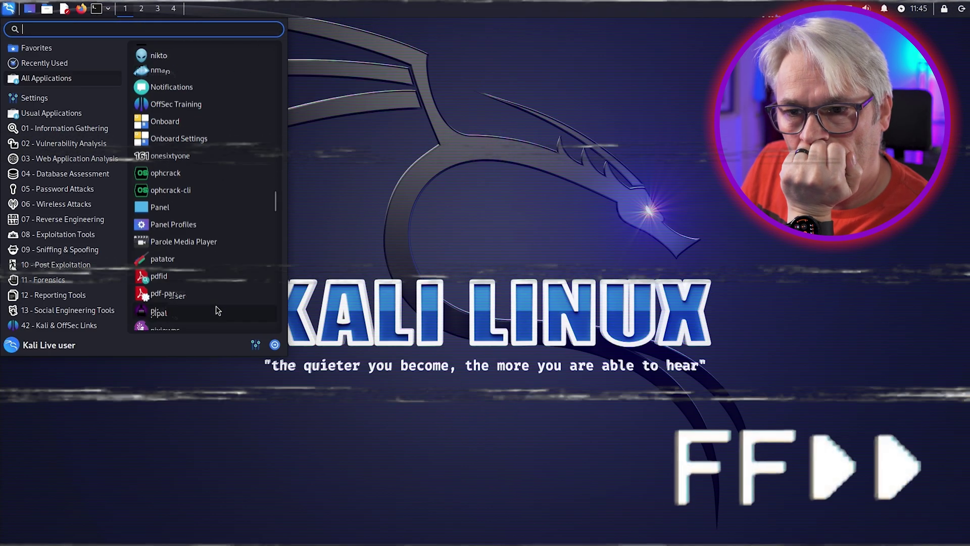
type("install")
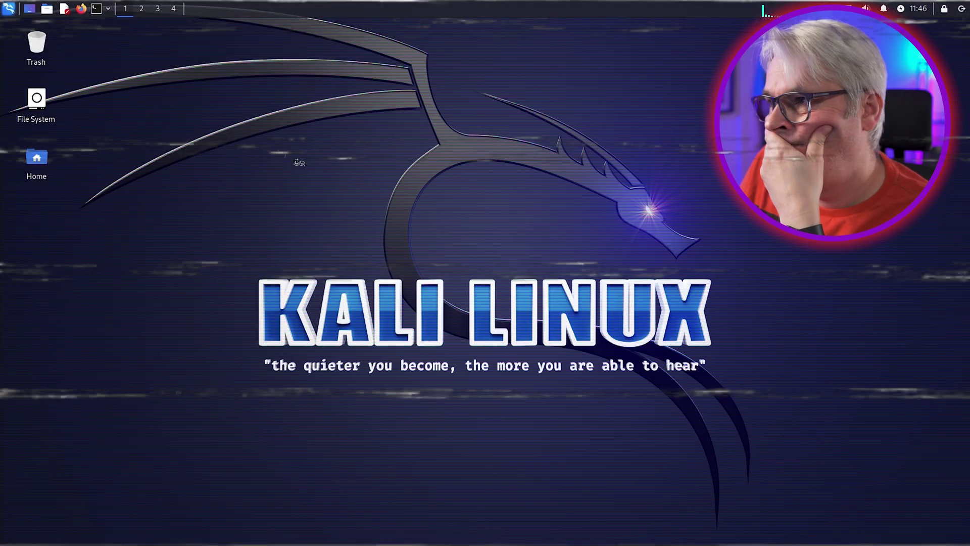
Search the web for 'install kali linux from live image'
type("install kali finux from")
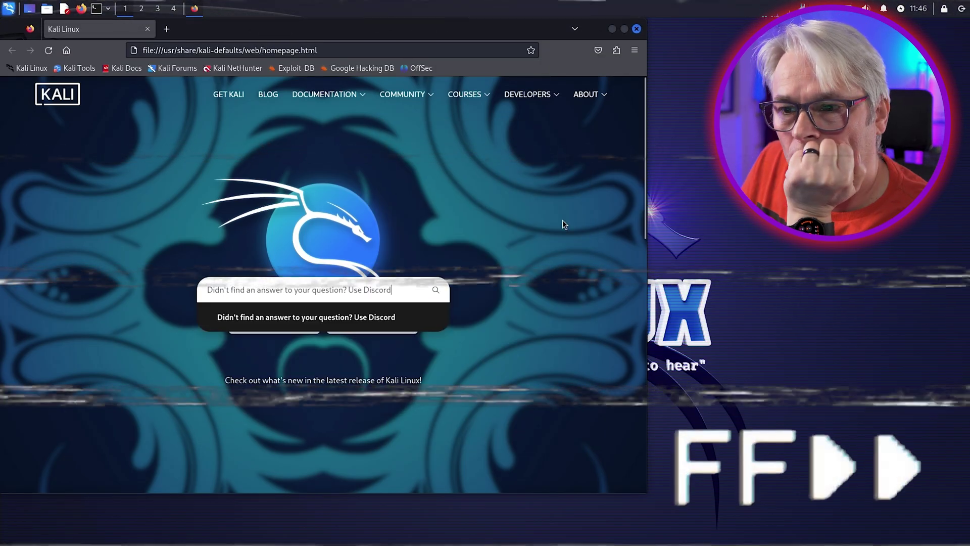
left_click(333, 45)
type("install kali linux from live image")
key("Return")
Open the Stack Exchange answer and follow its link to kali.org's hard-disk install guide
left_click(218, 200)
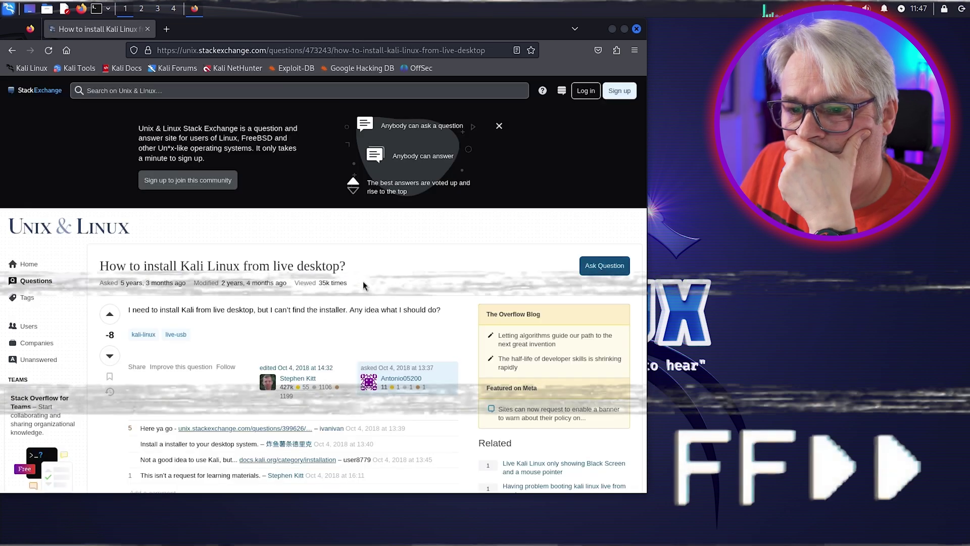
scroll(251, 324, "down", 10)
left_click(303, 322)
scroll(224, 299, "down", 15)
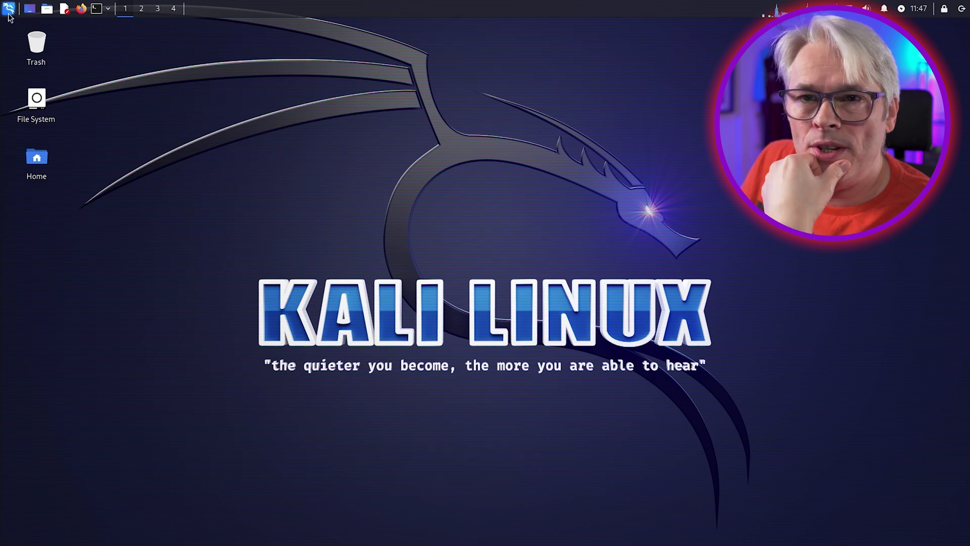
Log out of the live session, then choose English and United Kingdom in the installer
left_click(9, 9)
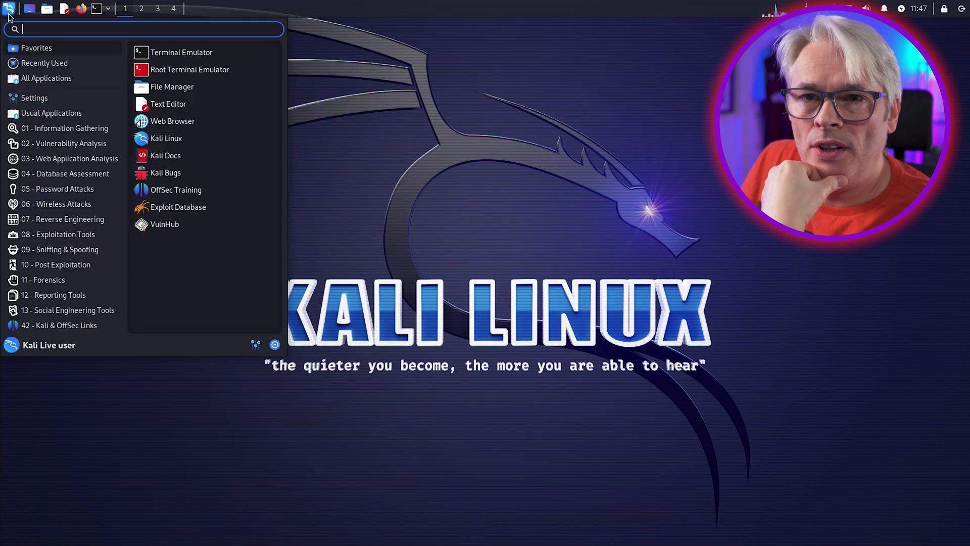
left_click(277, 348)
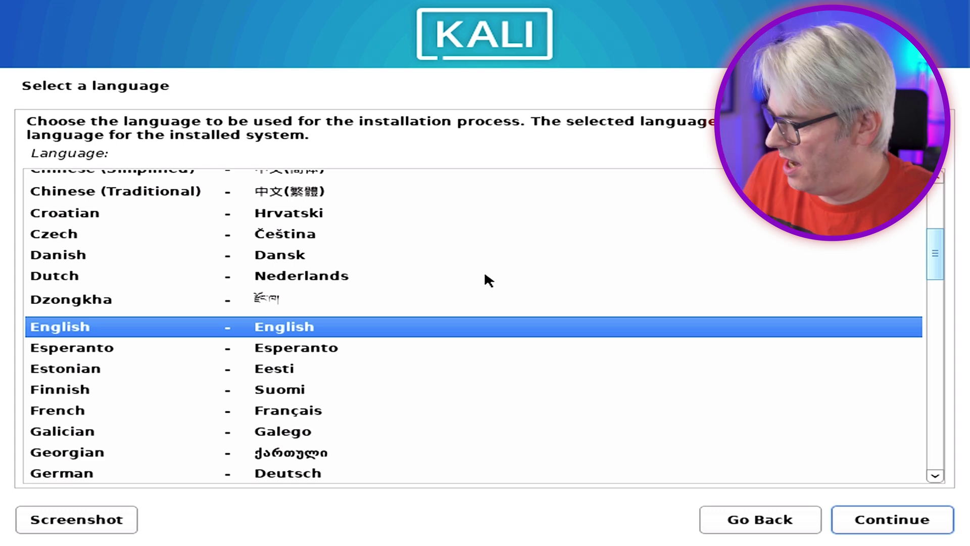
left_click(857, 520)
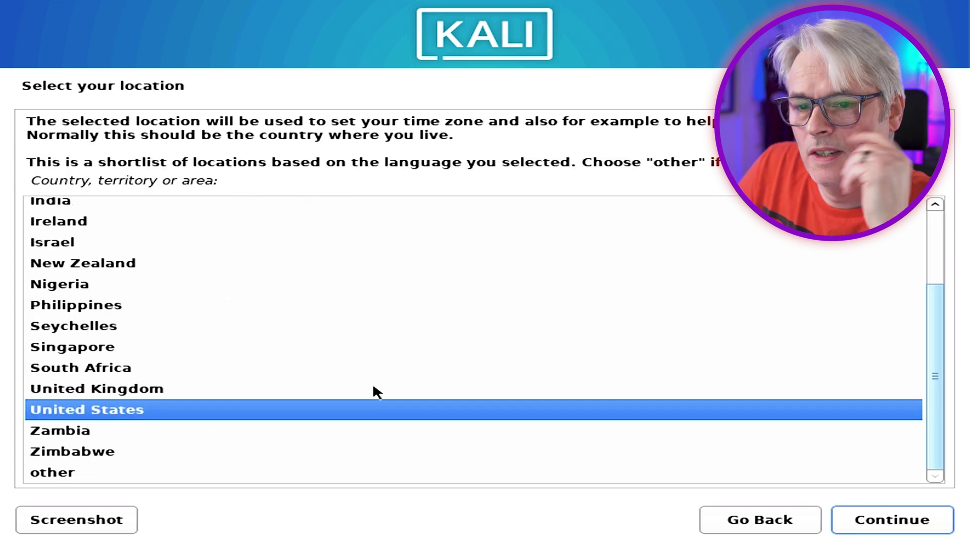
left_click(149, 389)
left_click(917, 523)
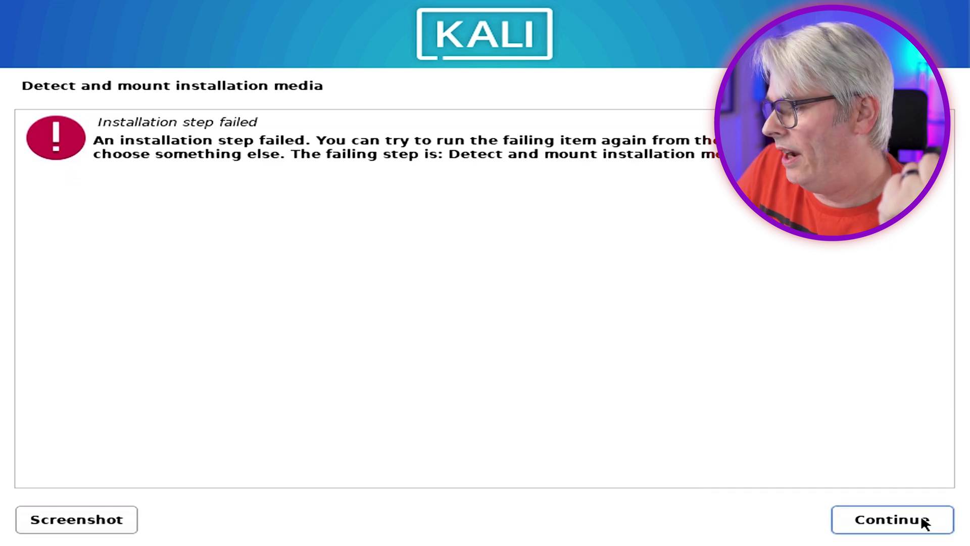
Acknowledge the failed step and abort the installation from the main menu
left_click(880, 518)
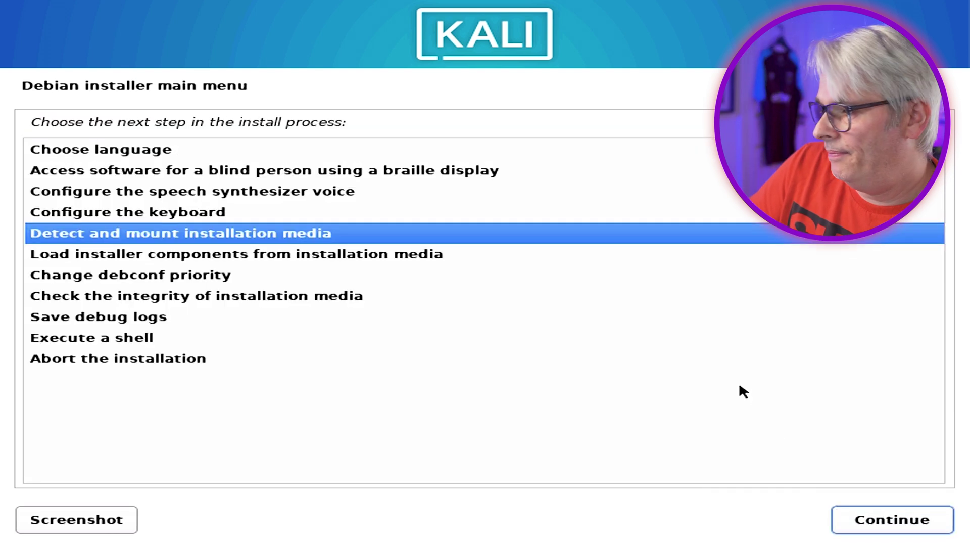
key("End")
key("Return")
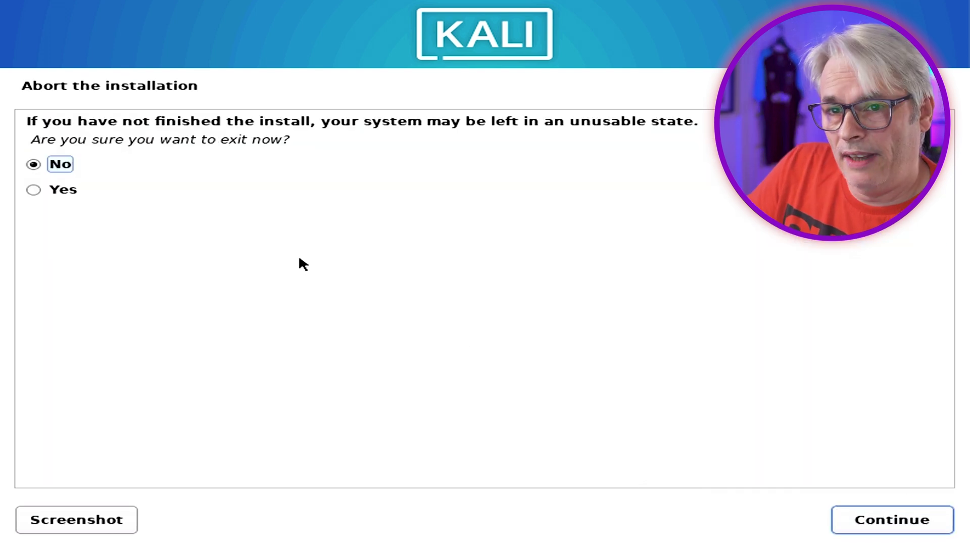
left_click(63, 198)
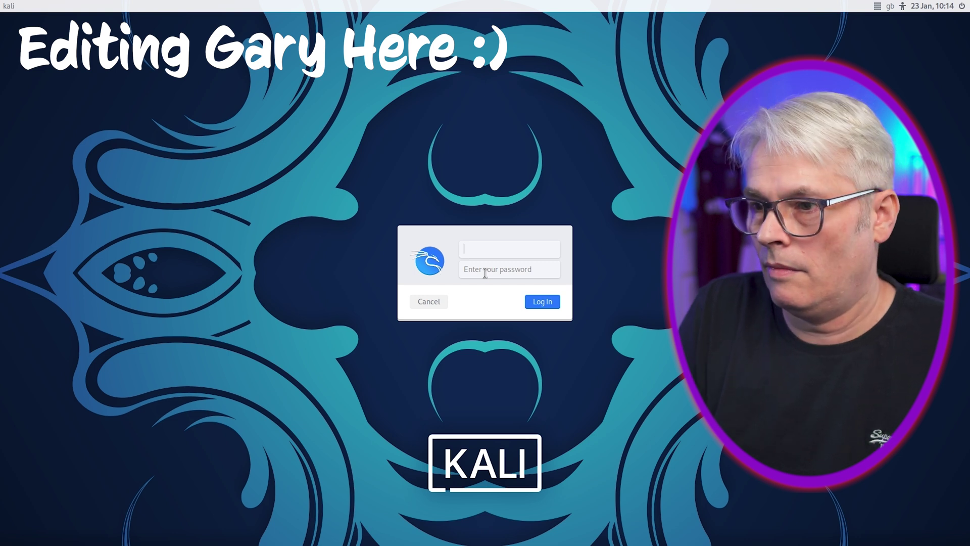
Sign in at the Kali login screen with the user's username and password
type("gary")
key("Tab")
type("********")
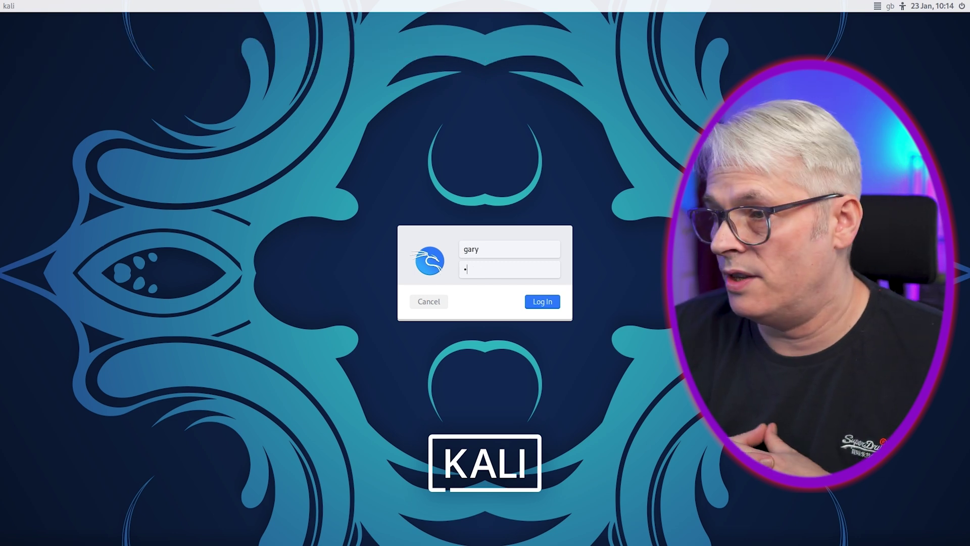
key("Return")
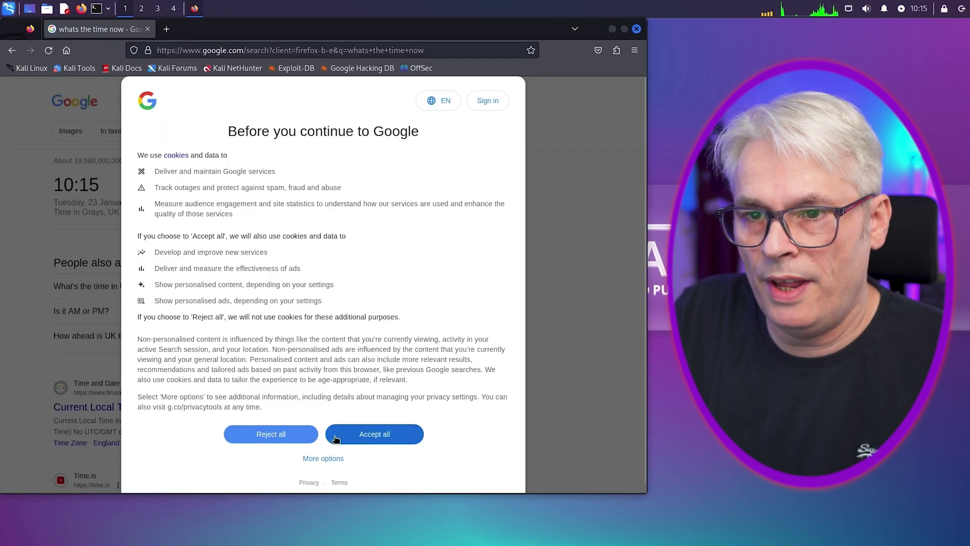
Accept all Google cookies to reveal the 10:15, Tuesday 23 January 2024 time result
left_click(375, 438)
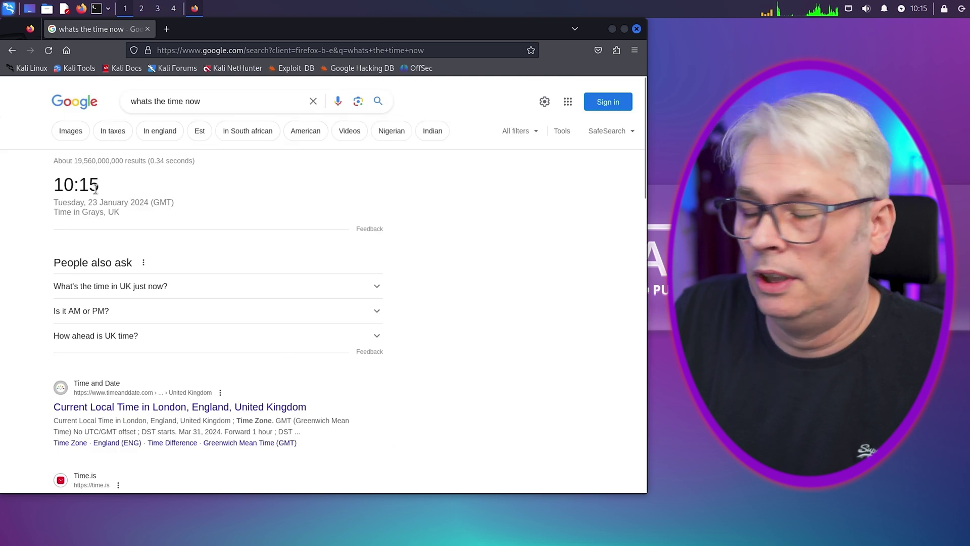